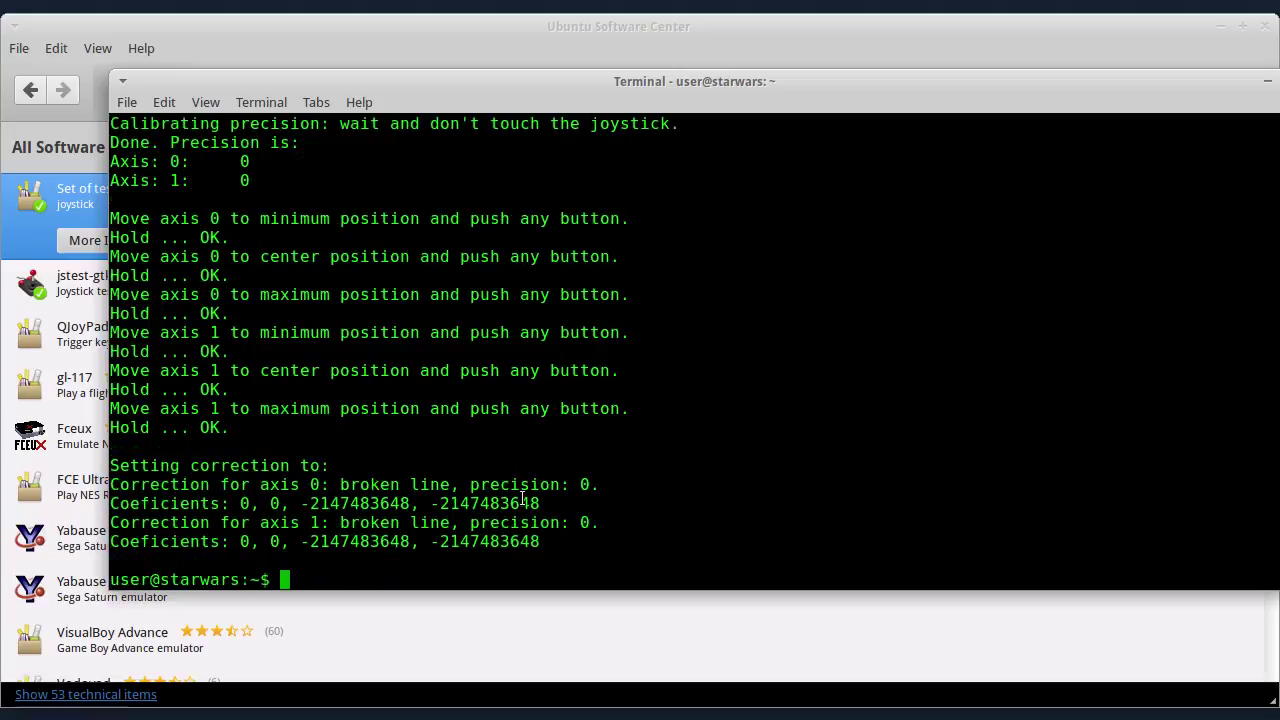
# Review the jscal usage options and the calibration output for /dev/input/js0, then close the terminal
pyautogui.moveTo(585, 85); pyautogui.dragTo(500, 57)
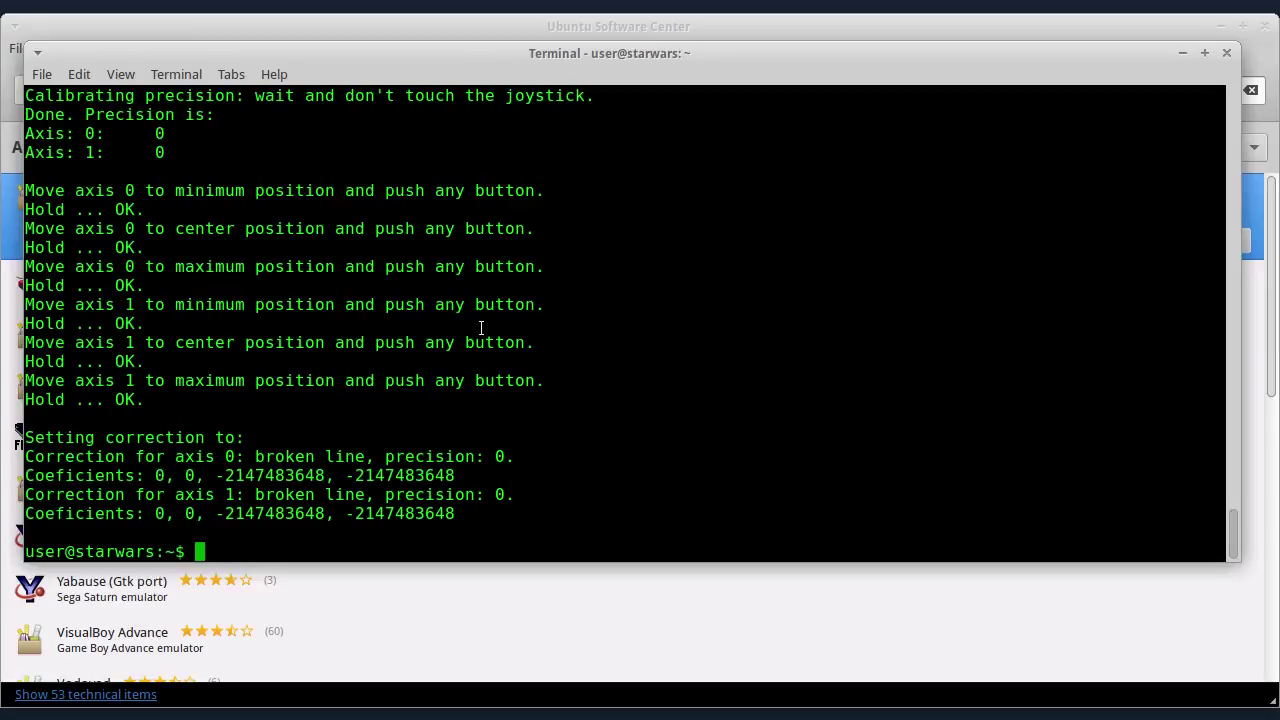
pyautogui.scroll(5, 481, 328)
pyautogui.scroll(5, 481, 328)
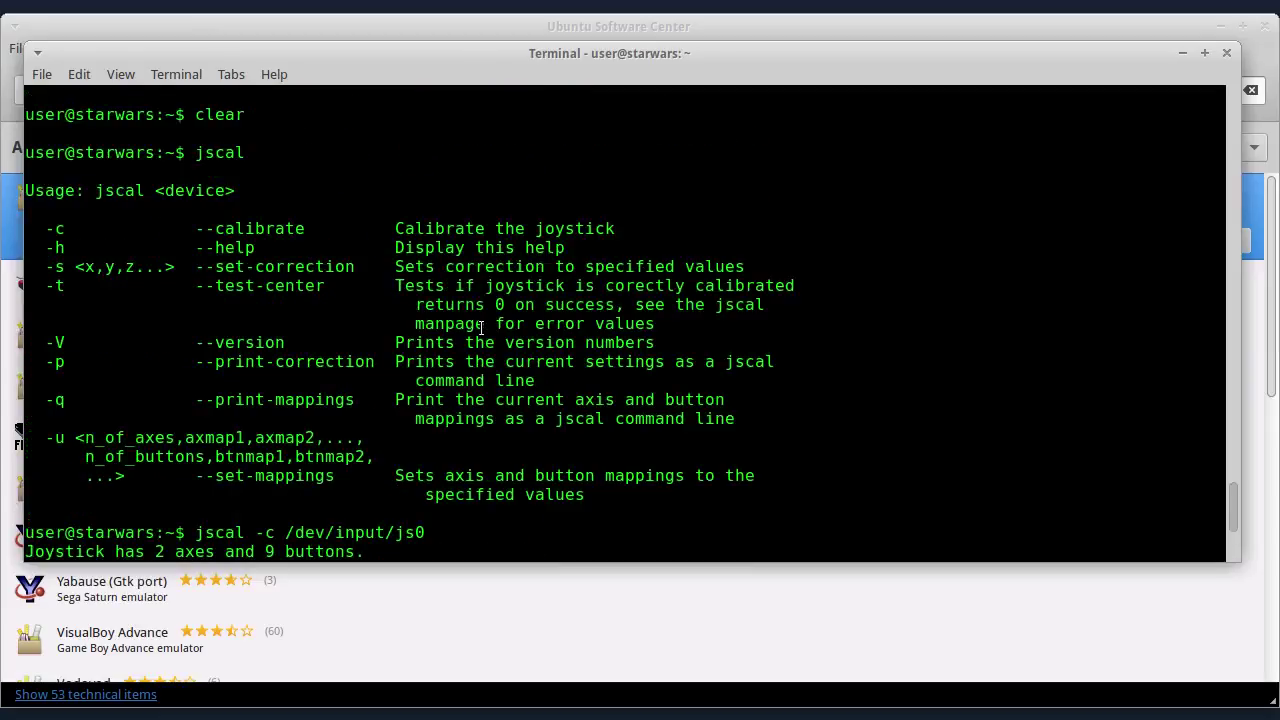
pyautogui.scroll(-10, 481, 328)
pyautogui.scroll(5, 565, 367)
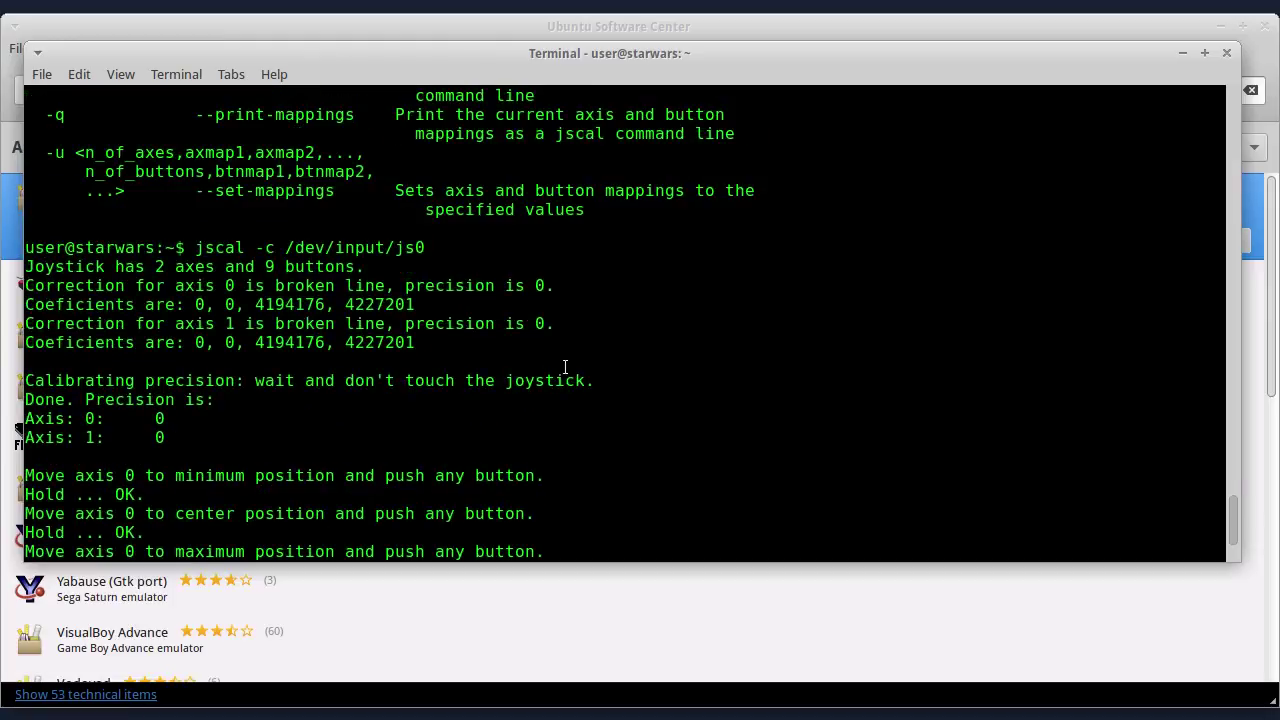
pyautogui.scroll(6, 565, 367)
pyautogui.scroll(-3, 372, 331)
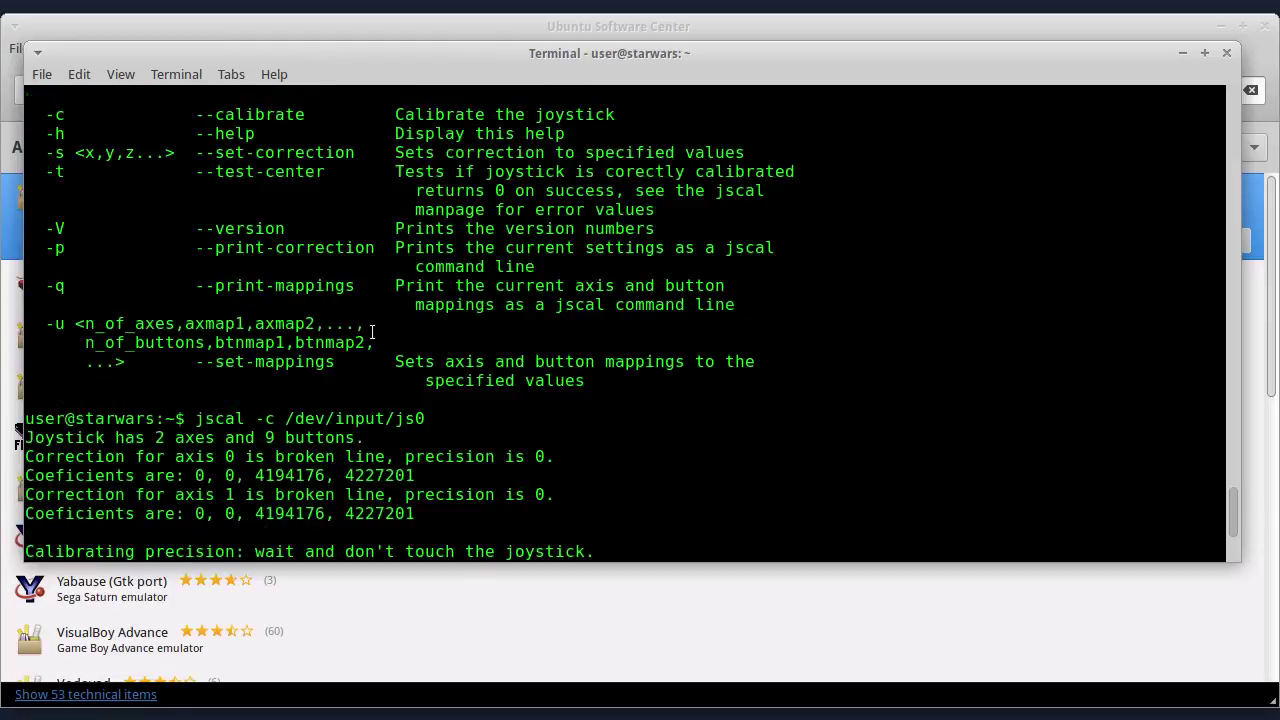
pyautogui.scroll(-8, 372, 331)
pyautogui.scroll(7, 372, 331)
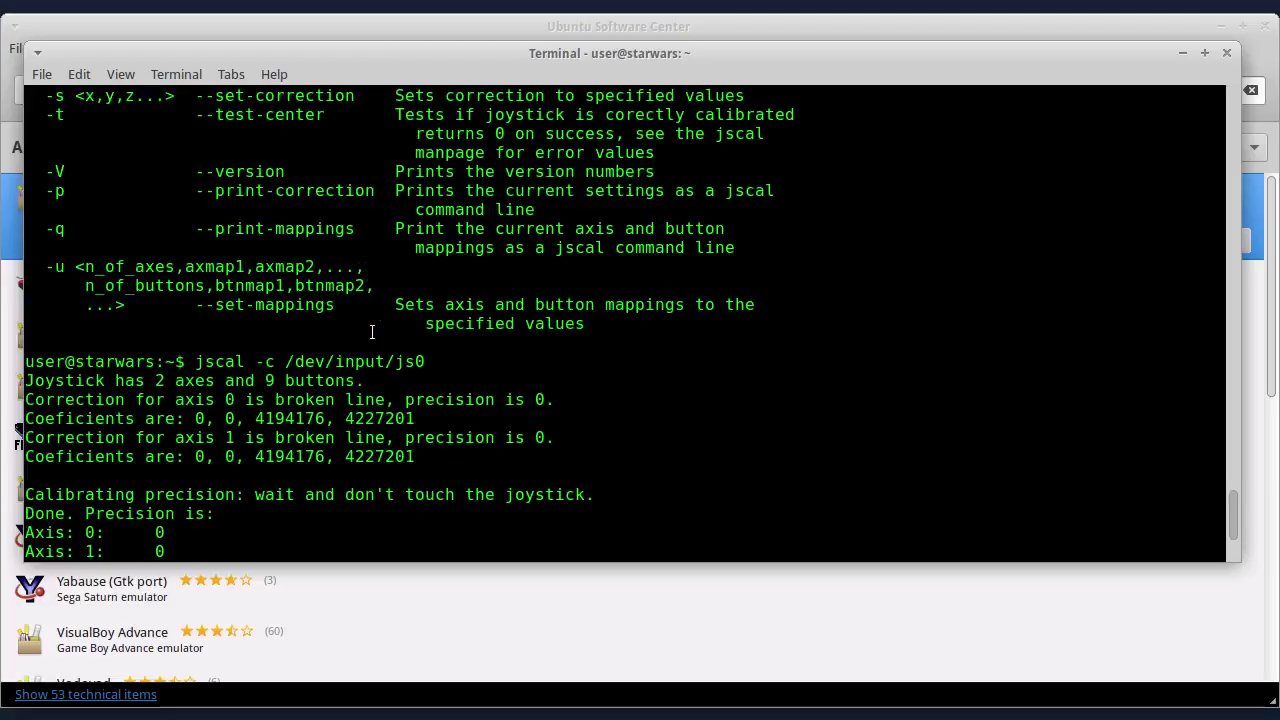
pyautogui.scroll(1, 372, 331)
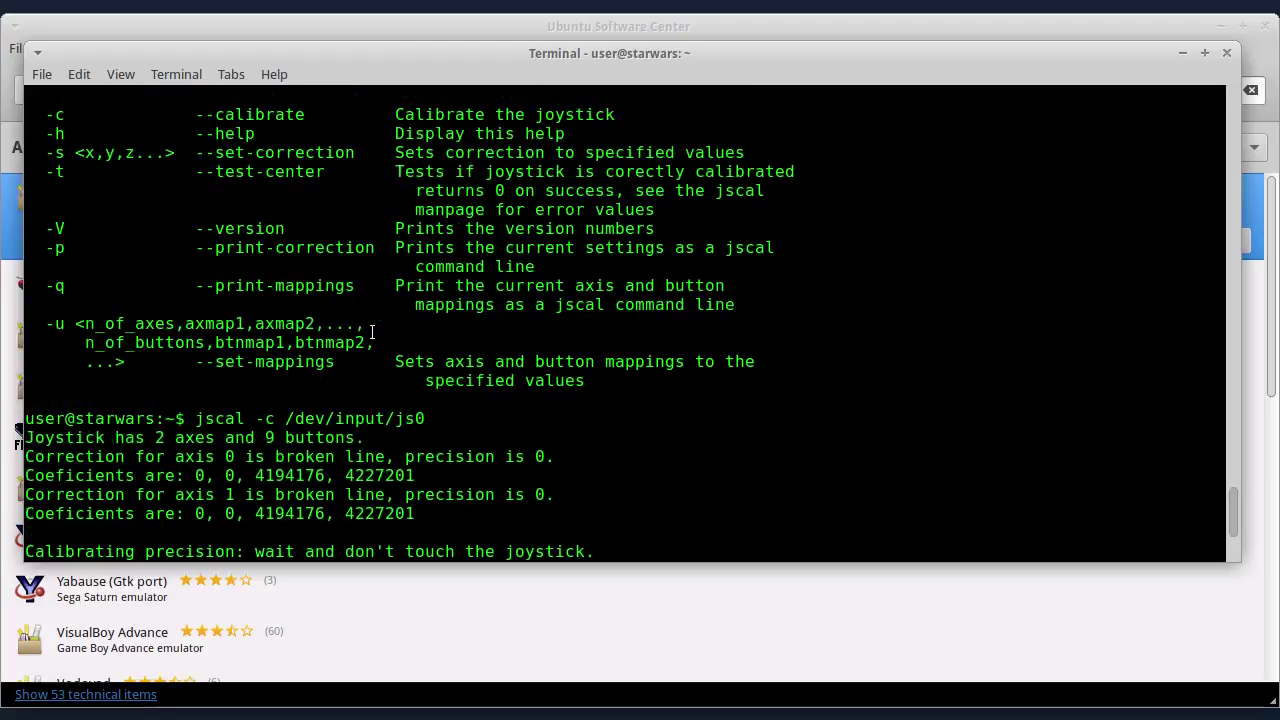
pyautogui.scroll(-8, 372, 331)
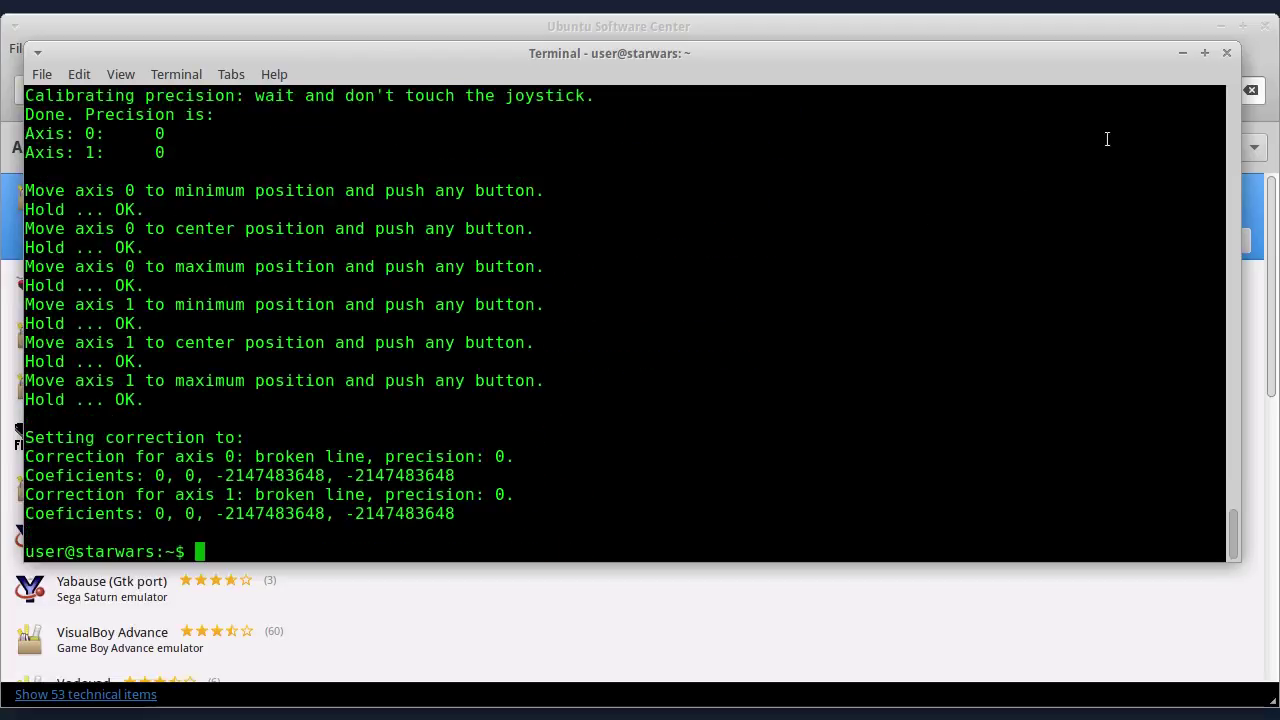
pyautogui.click(1227, 54)
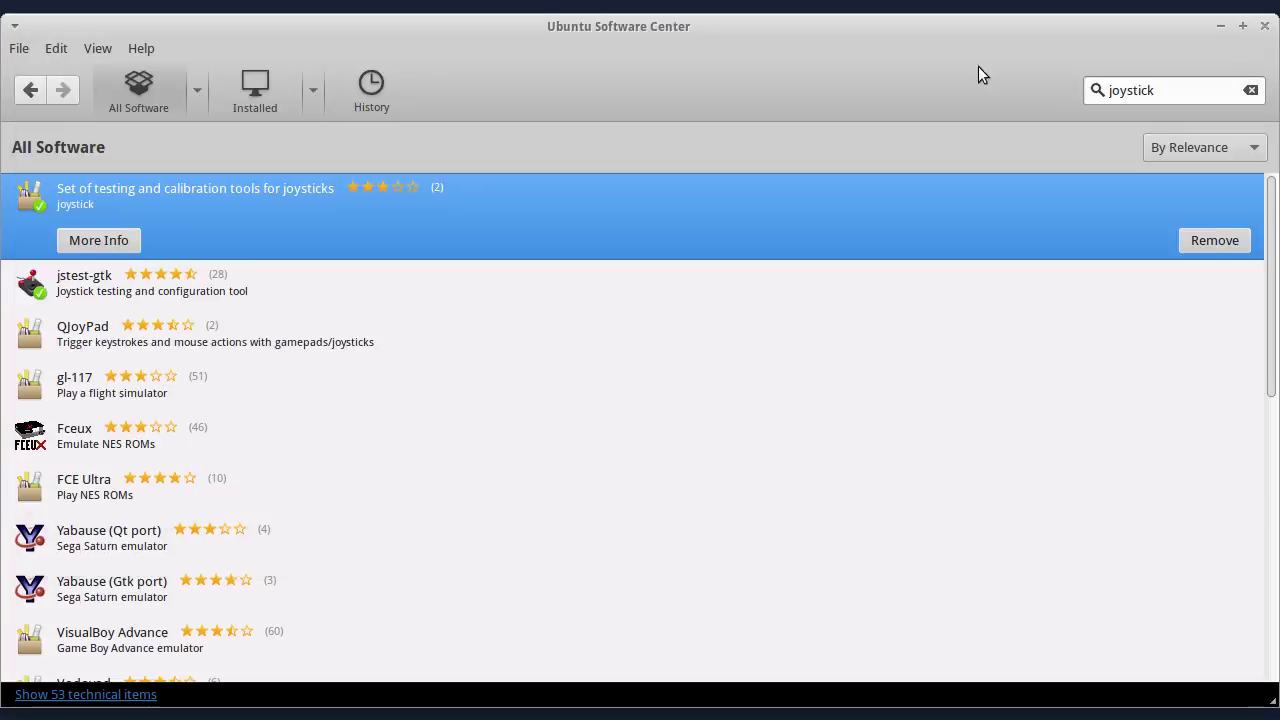
# Select the jstest-gtk entry in the joystick results and launch its Joystick Preferences tool from the system's applications
pyautogui.click(66, 284)
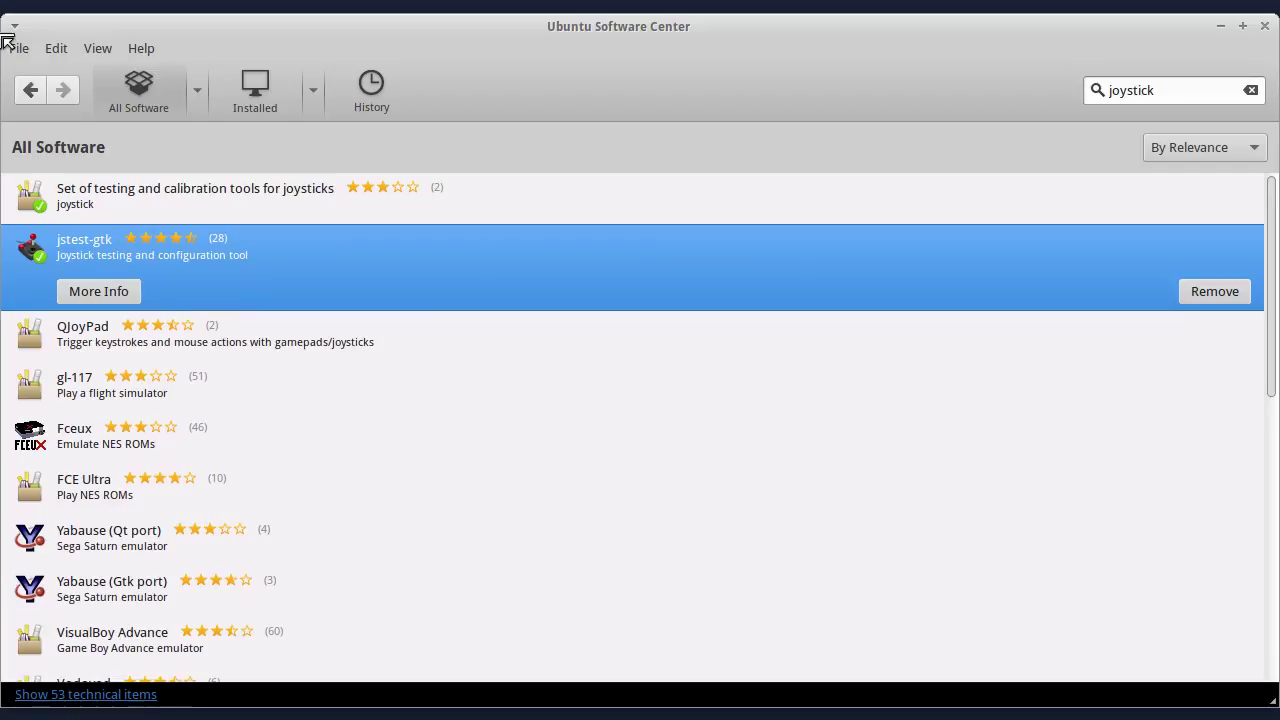
pyautogui.press('super')
pyautogui.click(330, 376)
pyautogui.click(77, 464)
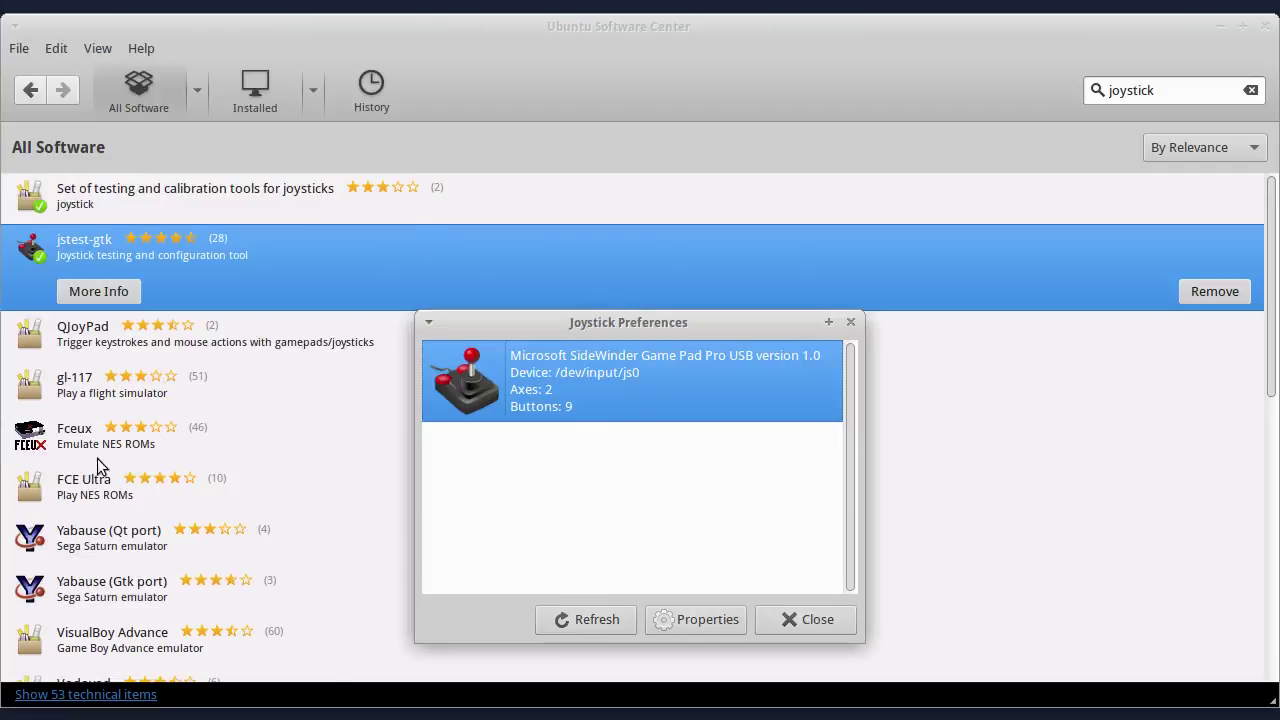
pyautogui.moveTo(648, 323); pyautogui.dragTo(545, 77)
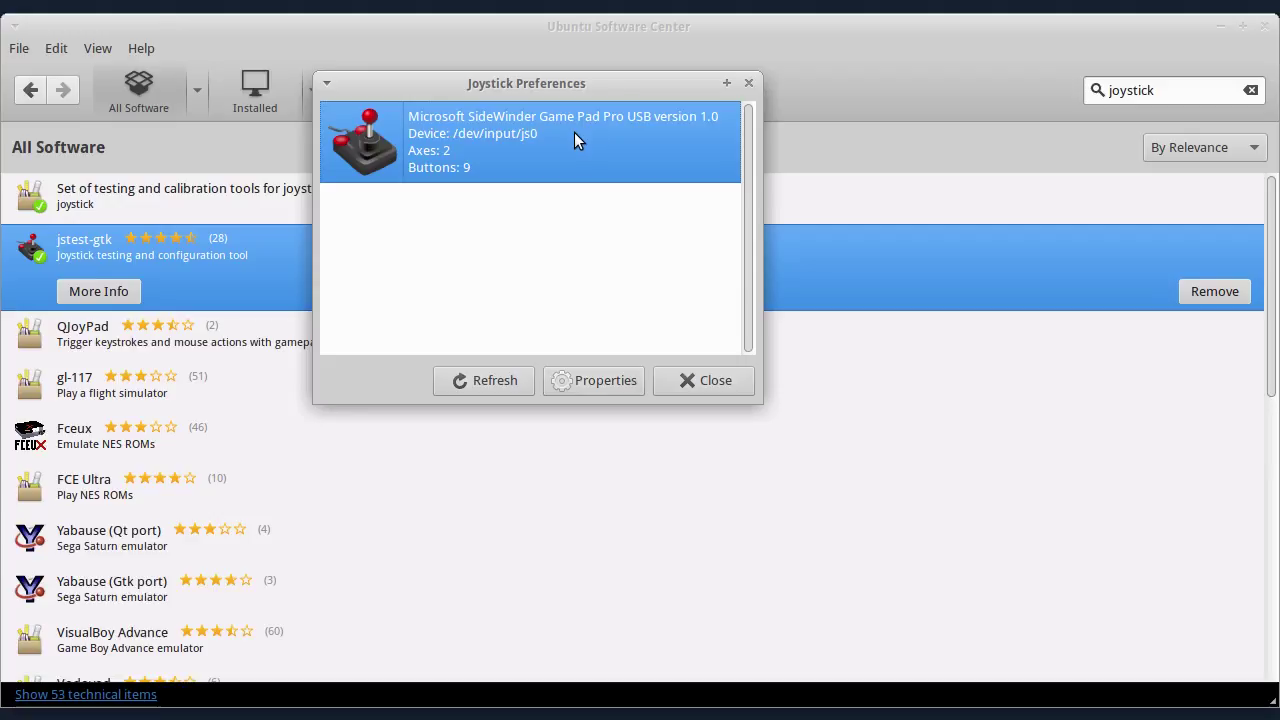
# Open a single properties window for the Microsoft SideWinder Game Pad Pro USB and inspect its device path
pyautogui.click(592, 382)
pyautogui.moveTo(599, 225); pyautogui.dragTo(988, 192)
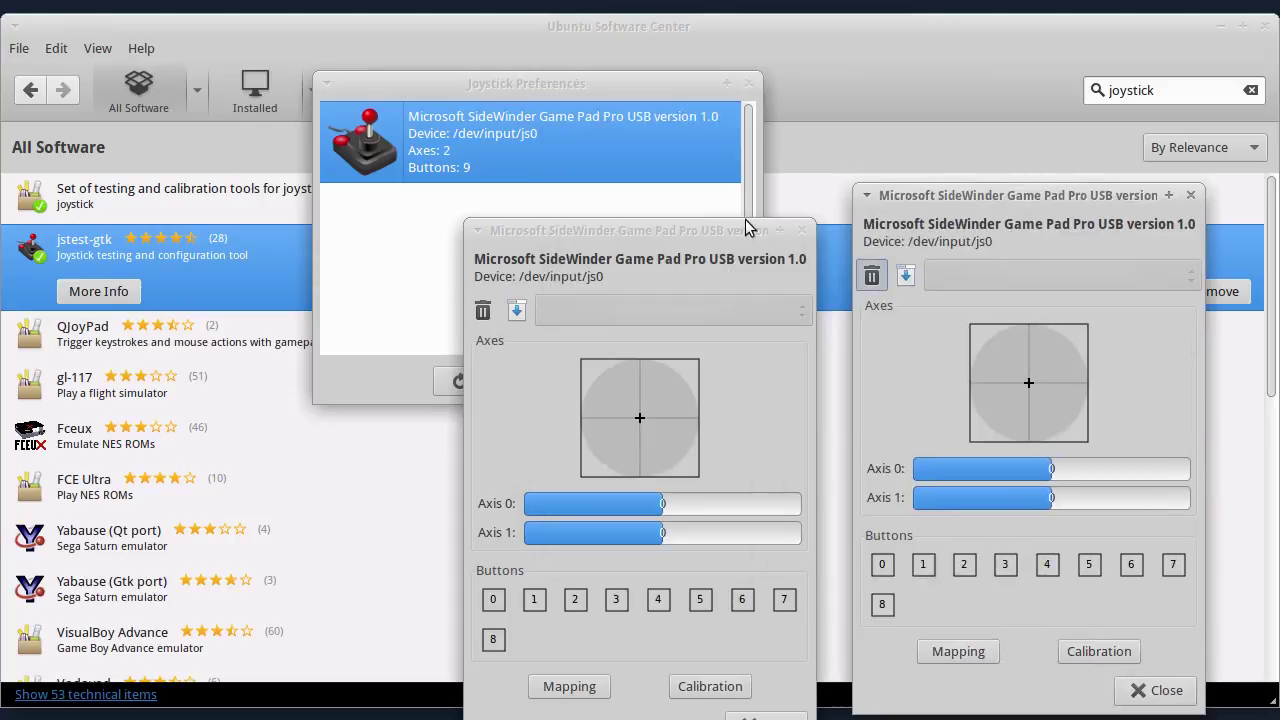
pyautogui.click(765, 716)
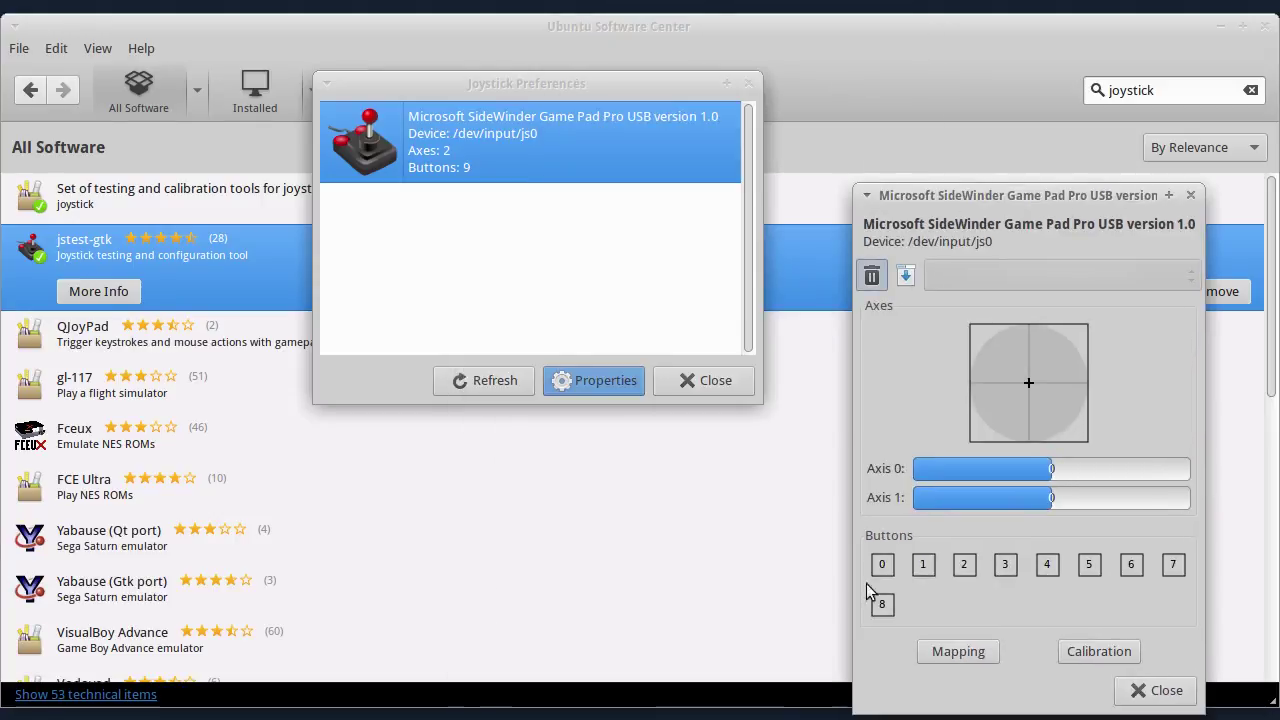
pyautogui.moveTo(1043, 205); pyautogui.dragTo(715, 38)
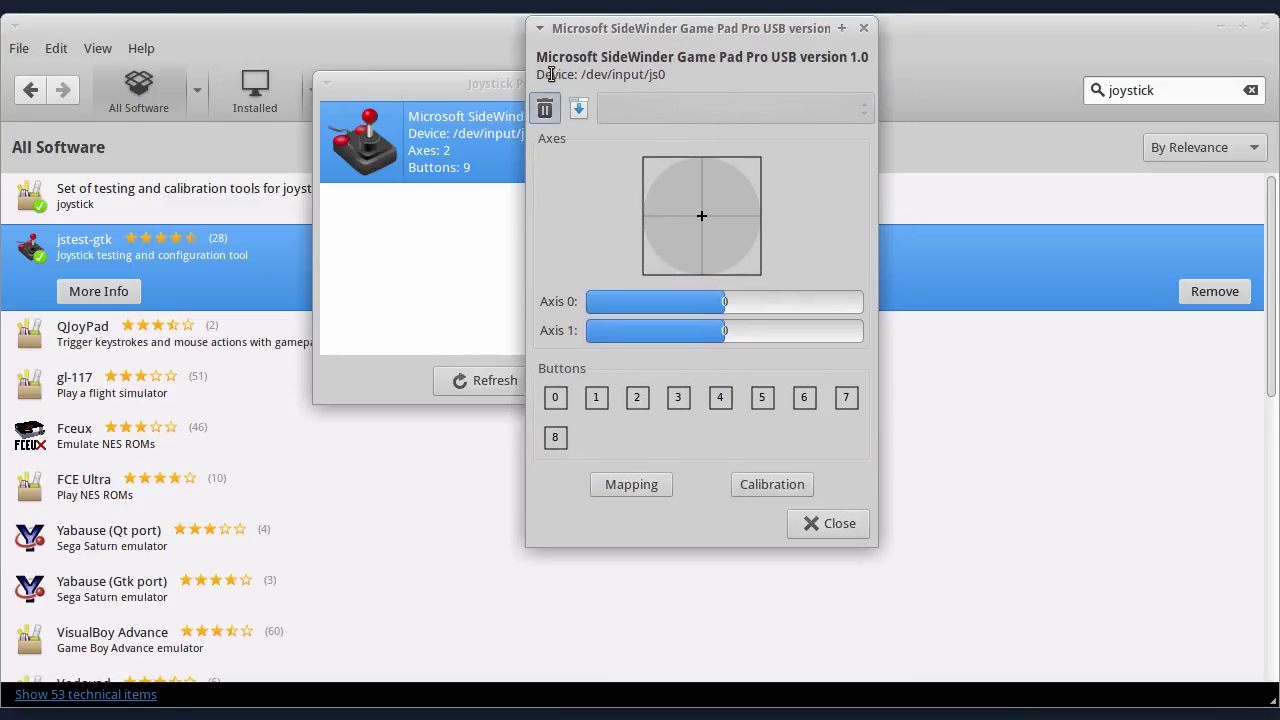
pyautogui.moveTo(538, 72); pyautogui.dragTo(580, 75)
pyautogui.click(588, 76)
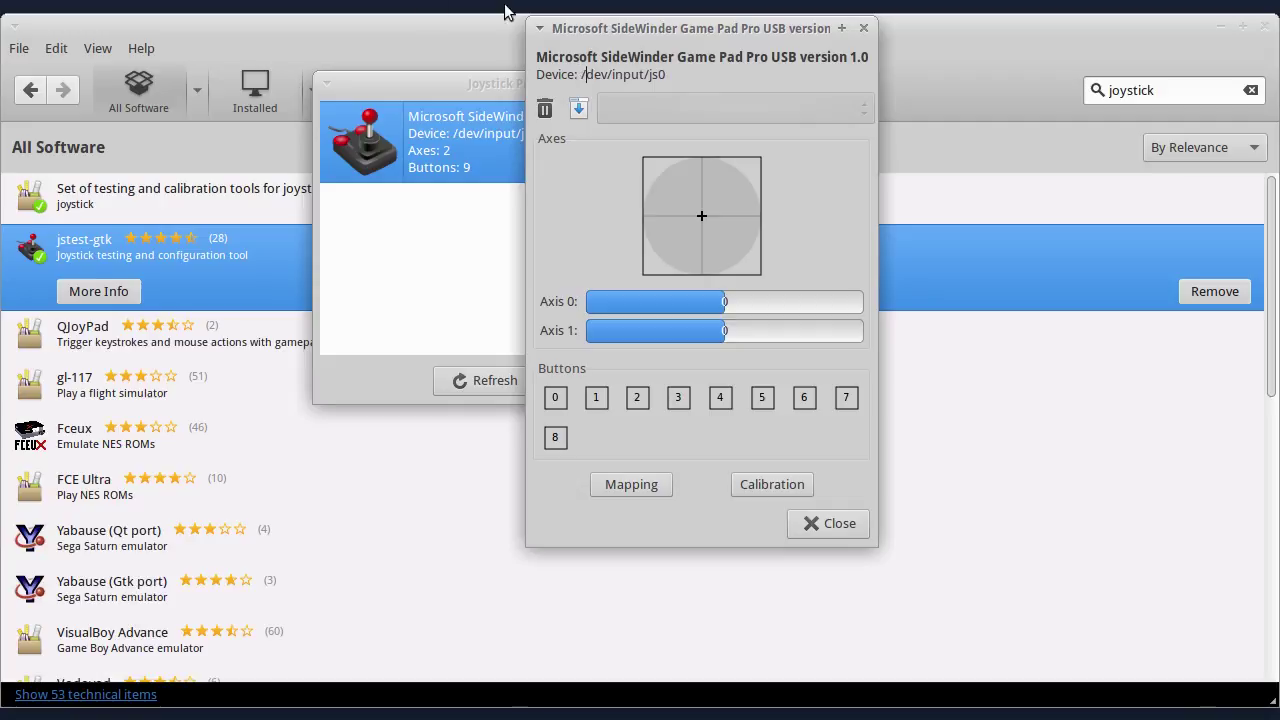
pyautogui.moveTo(579, 76); pyautogui.dragTo(674, 75)
pyautogui.click(726, 80)
# Open the game pad's axis and button mapping and examine the ABS_X and ABS_Y axis entries
pyautogui.click(636, 484)
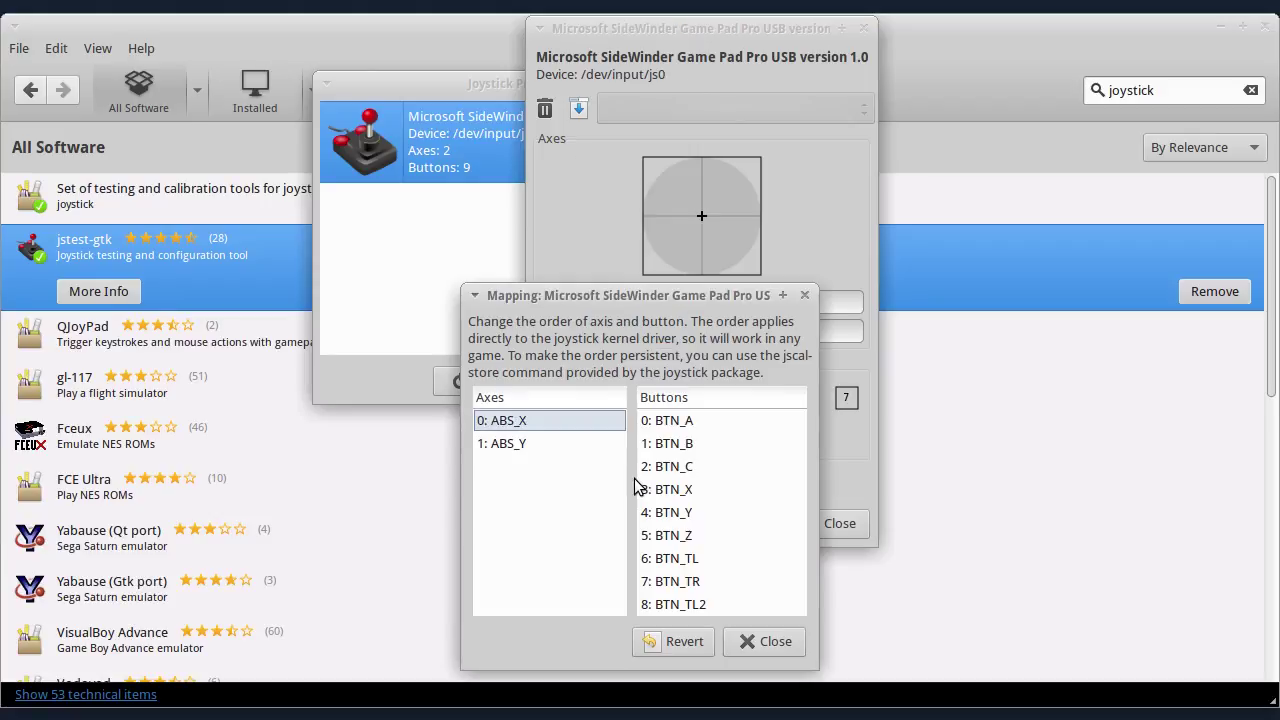
pyautogui.click(656, 429)
pyautogui.click(660, 465)
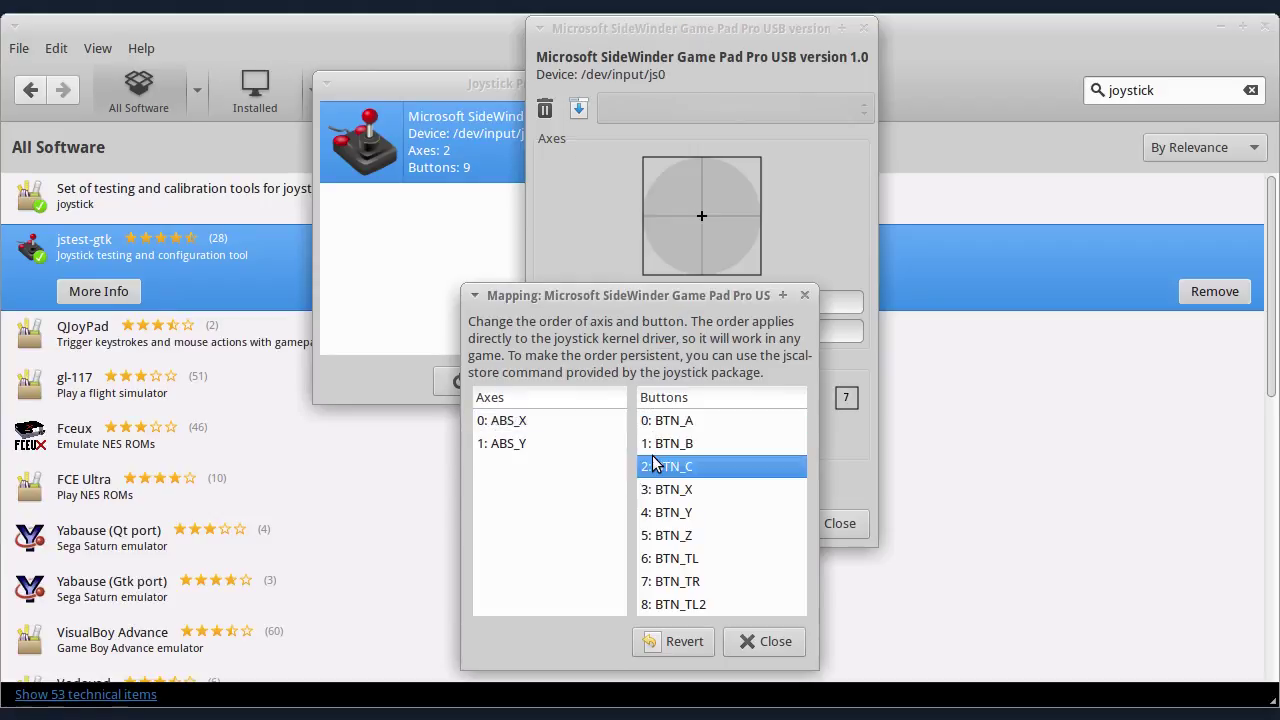
pyautogui.click(512, 428)
pyautogui.click(509, 442)
pyautogui.click(505, 424)
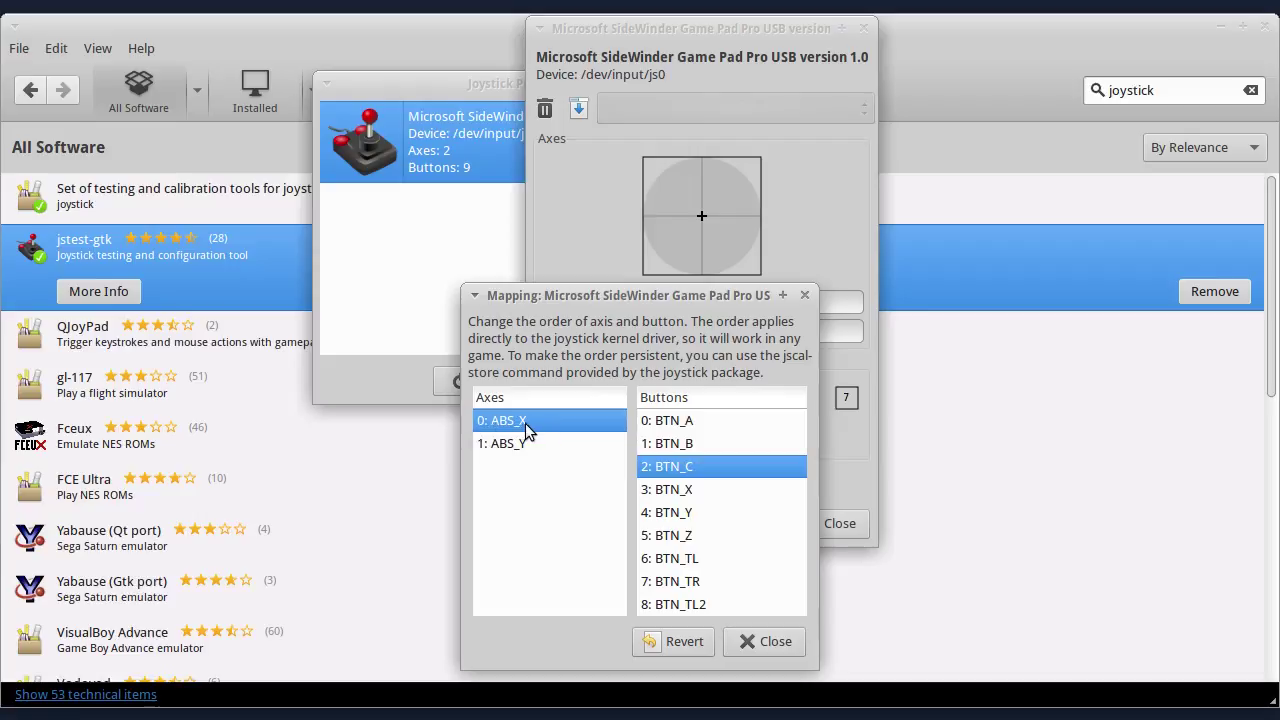
pyautogui.click(488, 444)
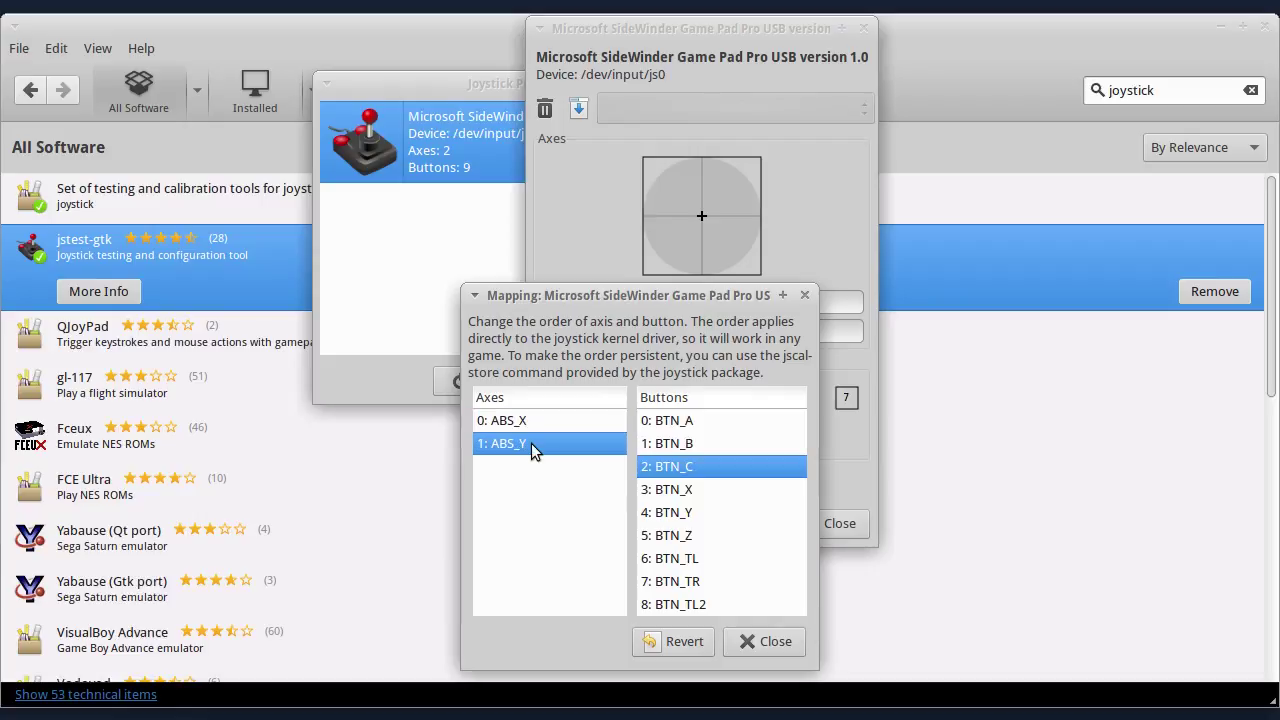
# Go through the game pad's button mapping entries from BTN_A to BTN_TL2 and close the mapping
pyautogui.click(688, 424)
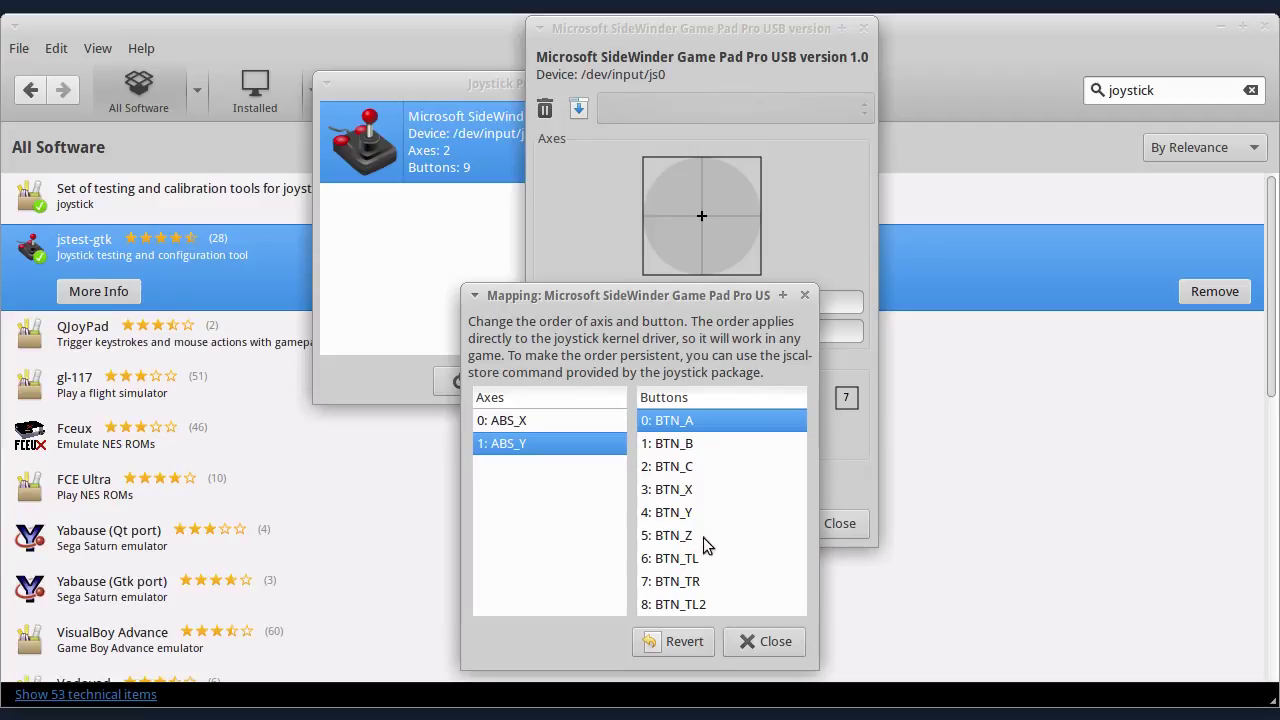
pyautogui.click(667, 605)
pyautogui.click(690, 424)
pyautogui.click(678, 446)
pyautogui.click(694, 466)
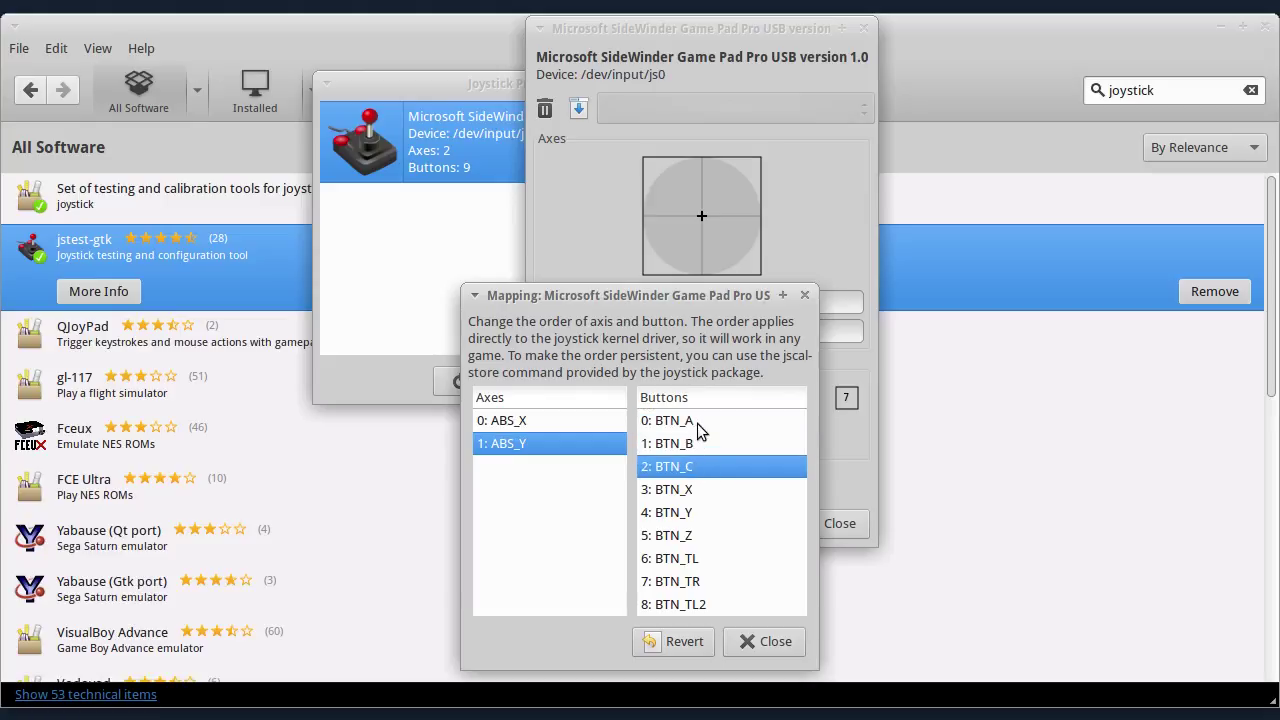
pyautogui.click(695, 428)
pyautogui.click(700, 446)
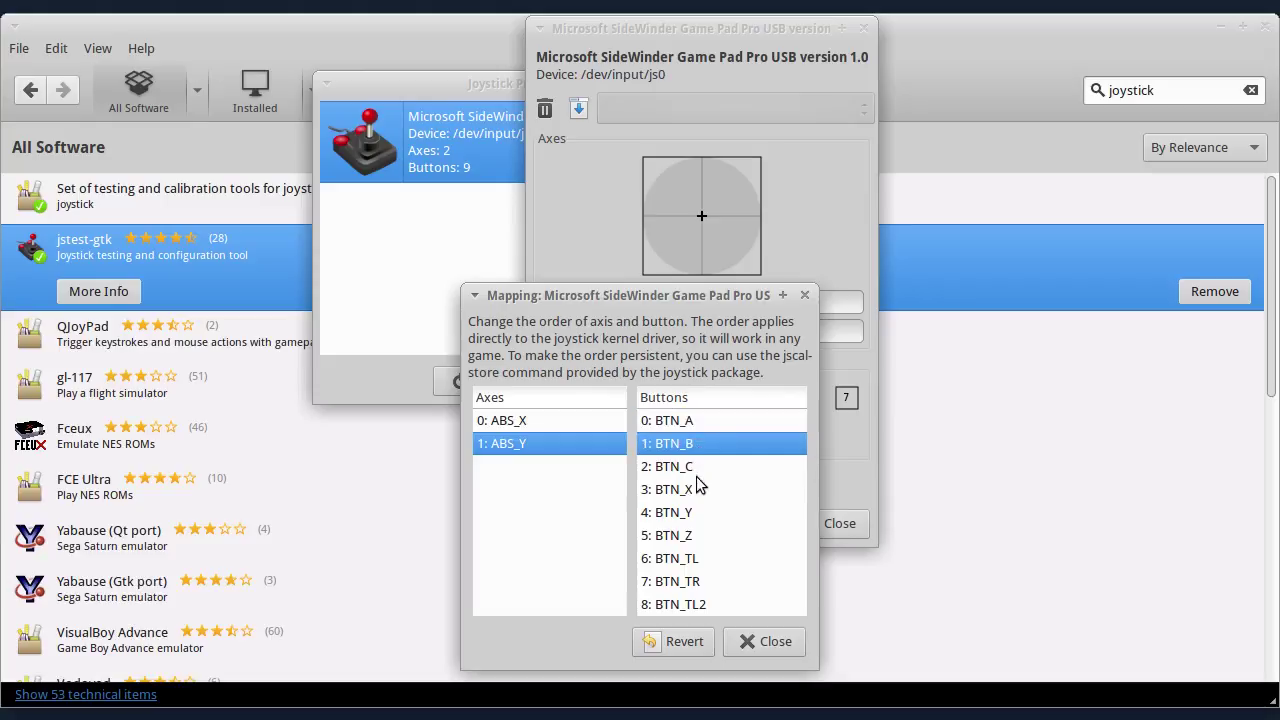
pyautogui.click(695, 466)
pyautogui.click(692, 488)
pyautogui.click(686, 514)
pyautogui.click(686, 534)
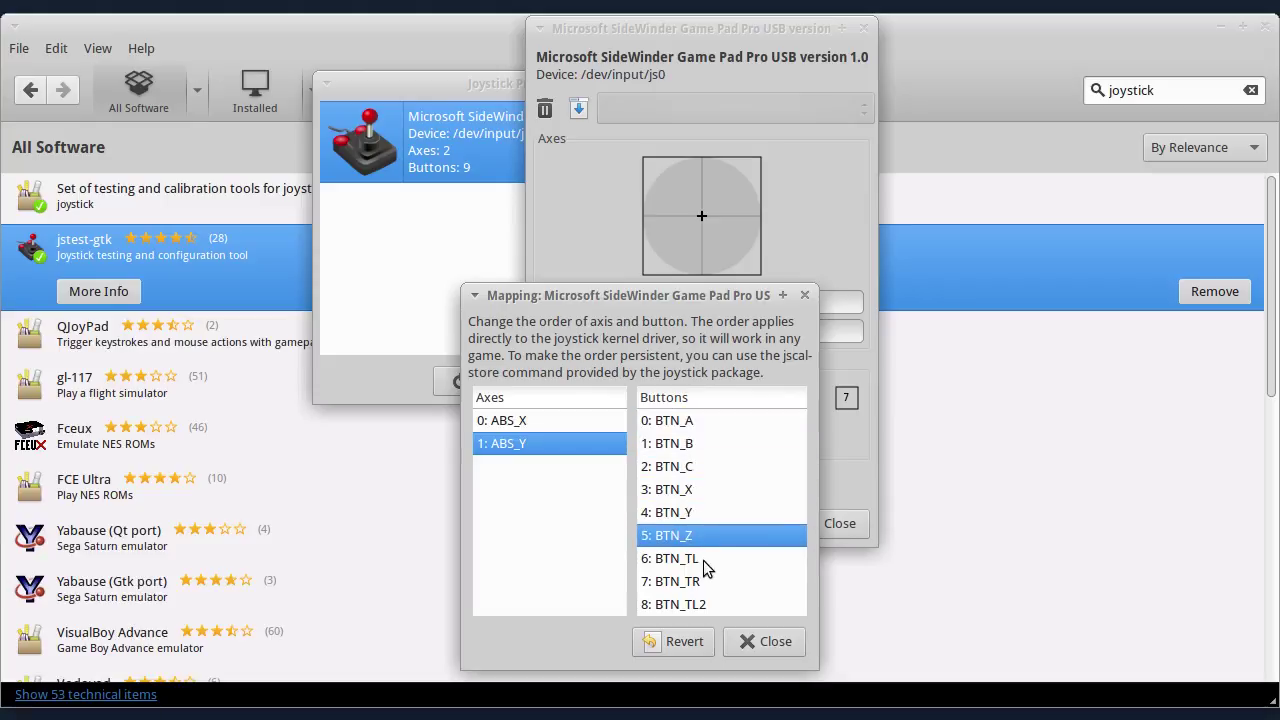
pyautogui.click(703, 560)
pyautogui.click(712, 581)
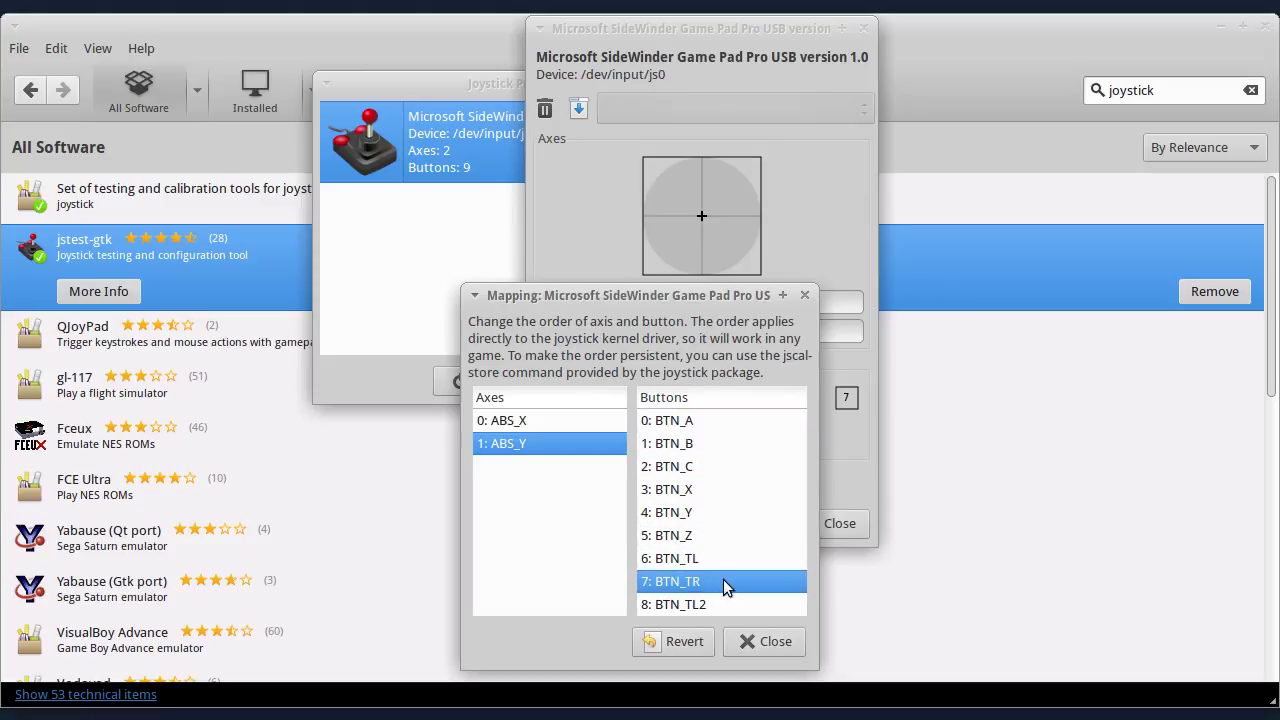
pyautogui.click(708, 603)
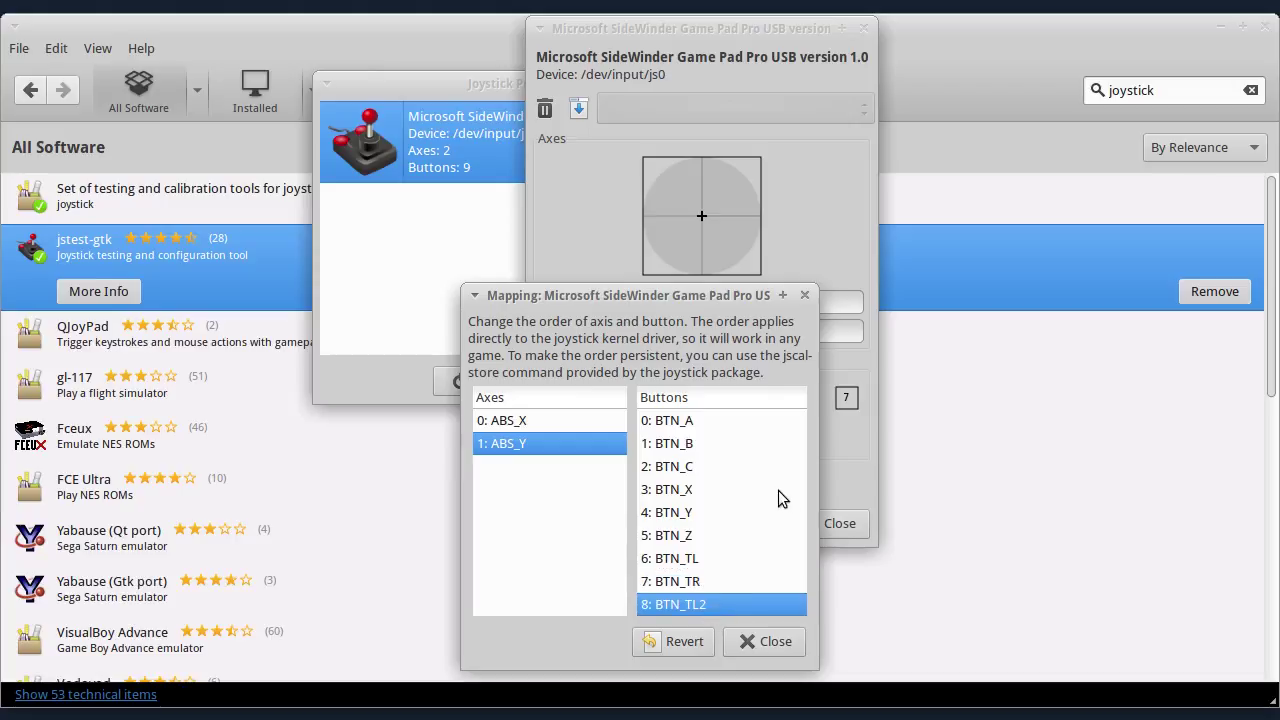
pyautogui.click(765, 642)
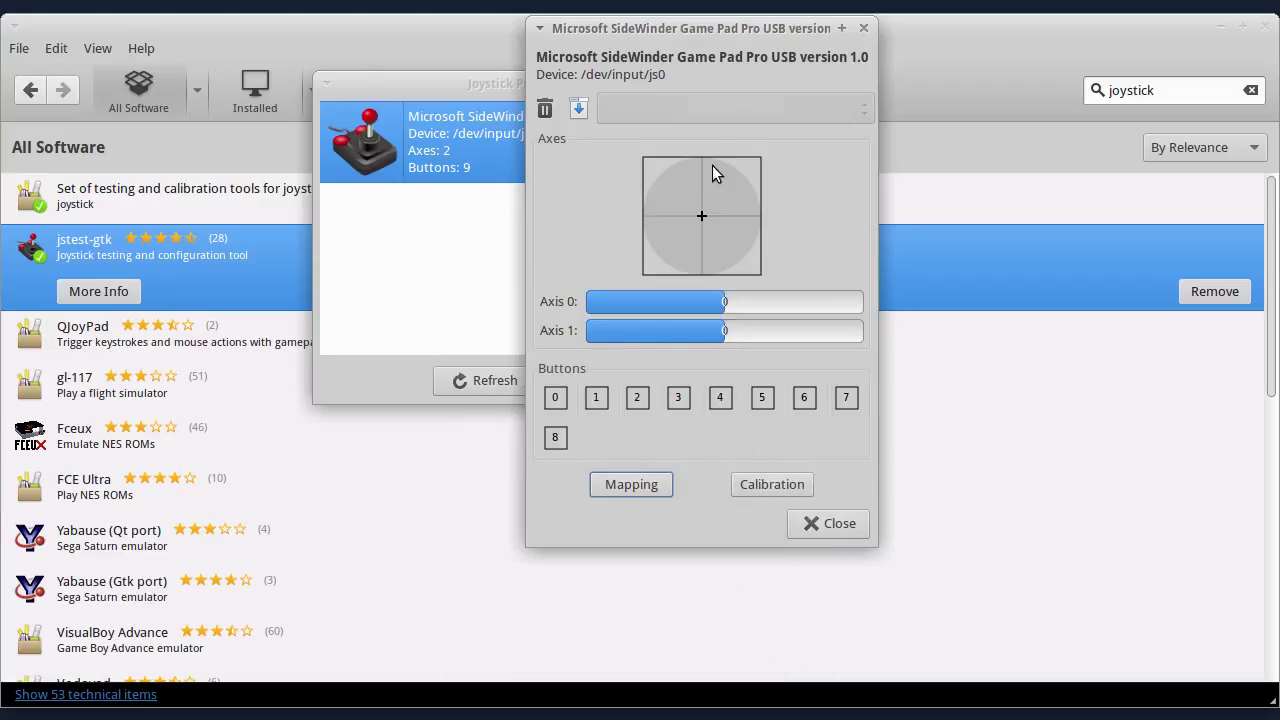
# Run the calibration wizard for the game pad's axes, accept the result and close the joystick windows
pyautogui.click(760, 484)
pyautogui.moveTo(671, 323); pyautogui.dragTo(677, 265)
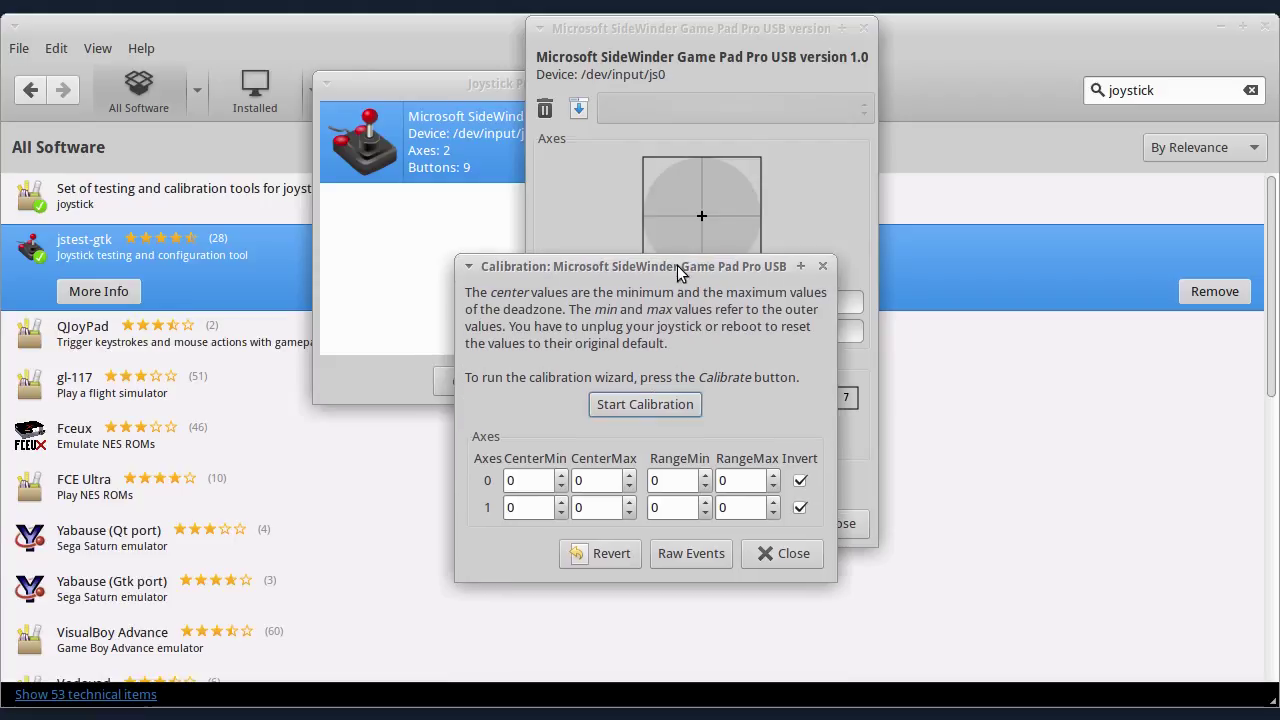
pyautogui.click(649, 406)
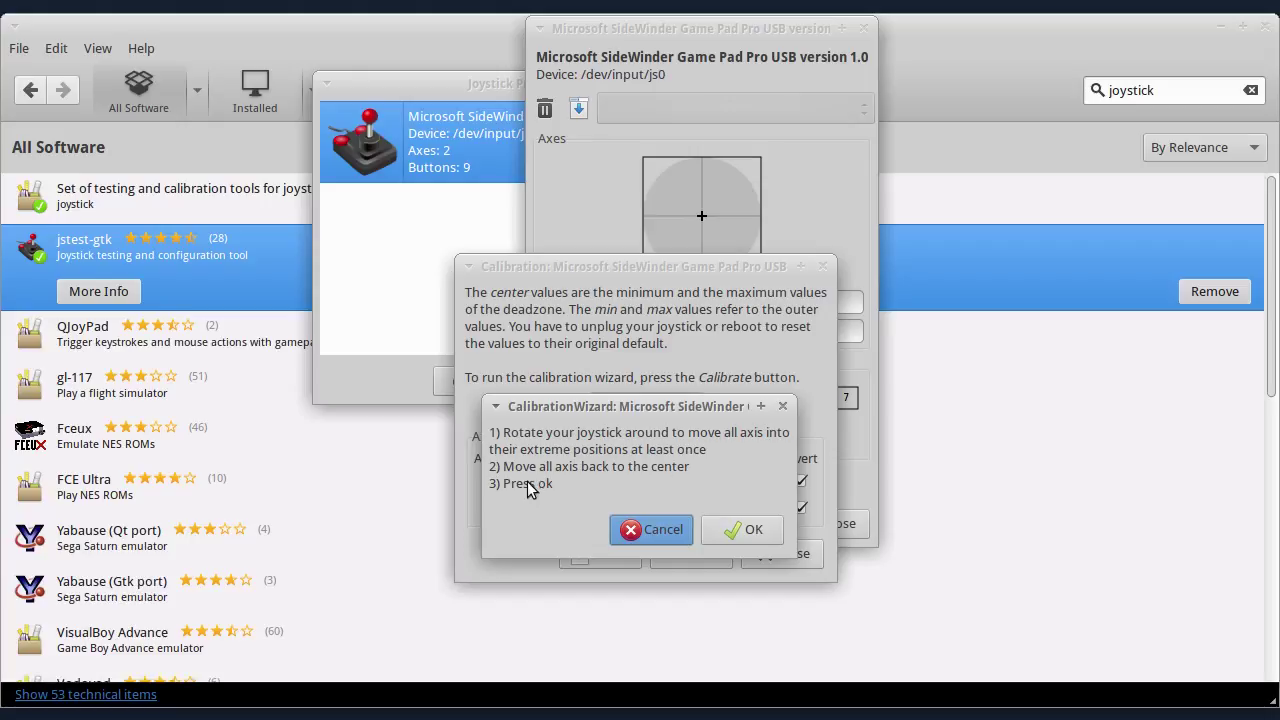
pyautogui.click(757, 529)
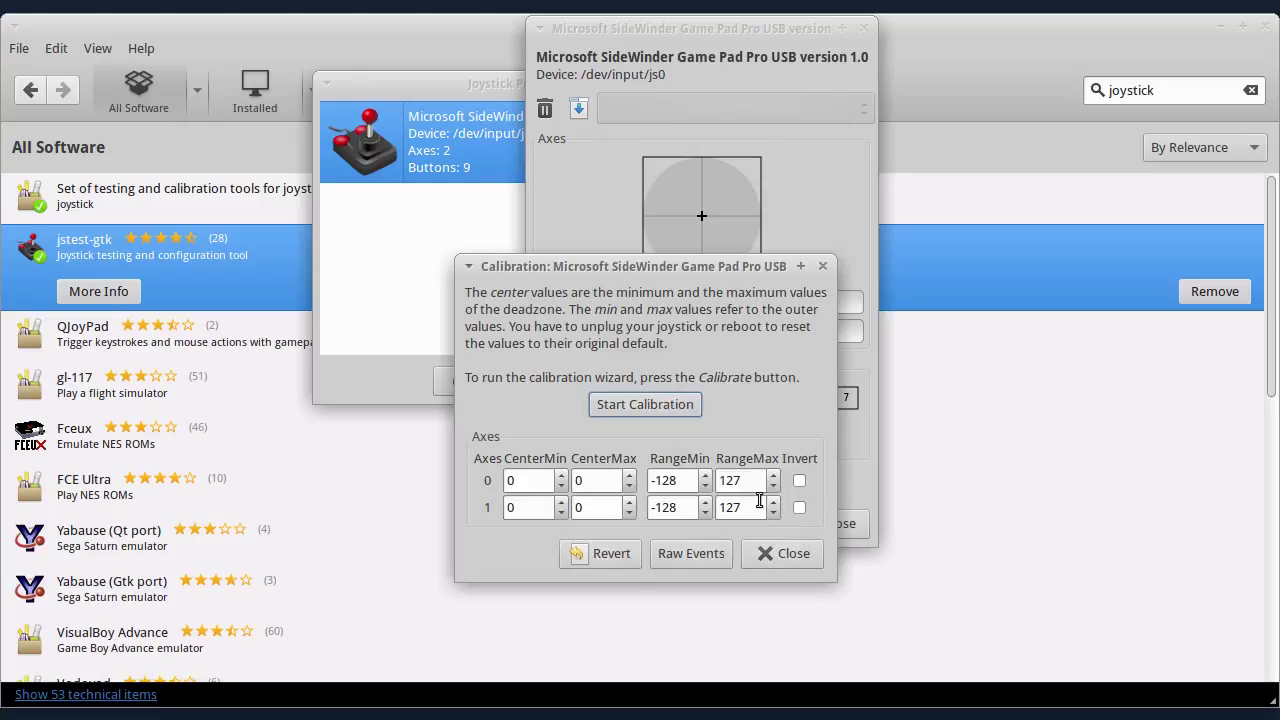
pyautogui.click(800, 555)
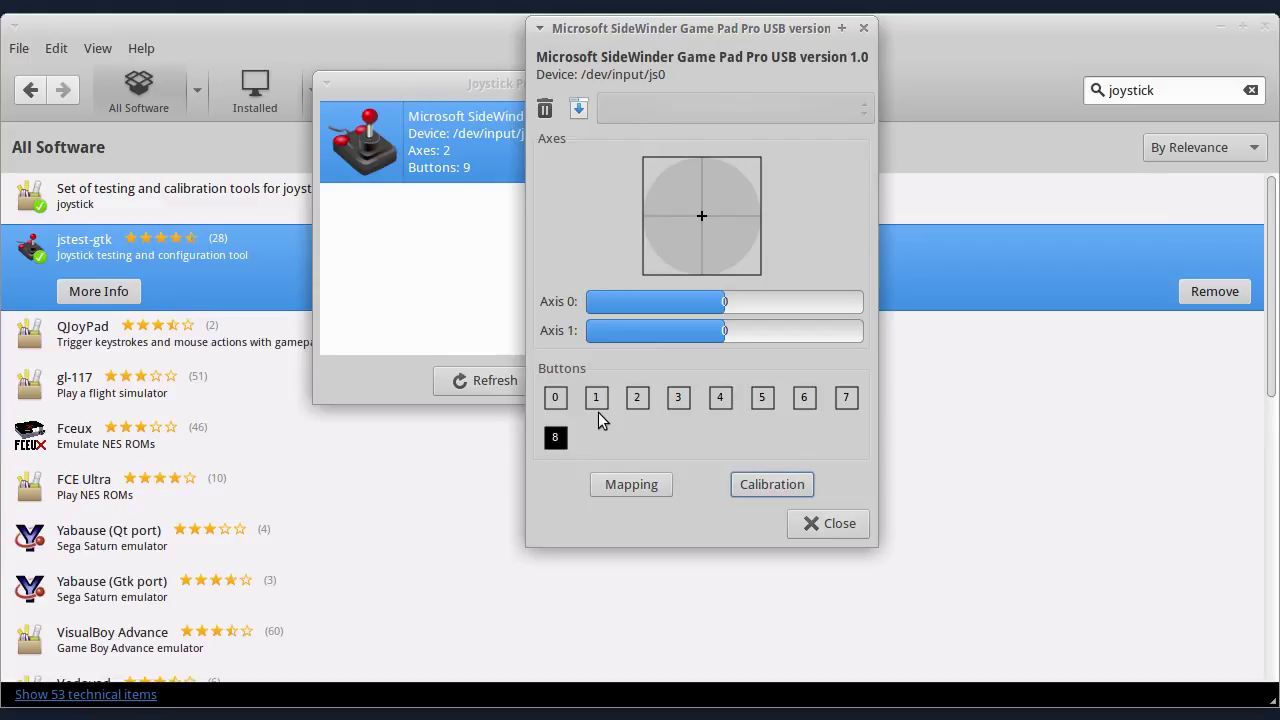
pyautogui.click(805, 537)
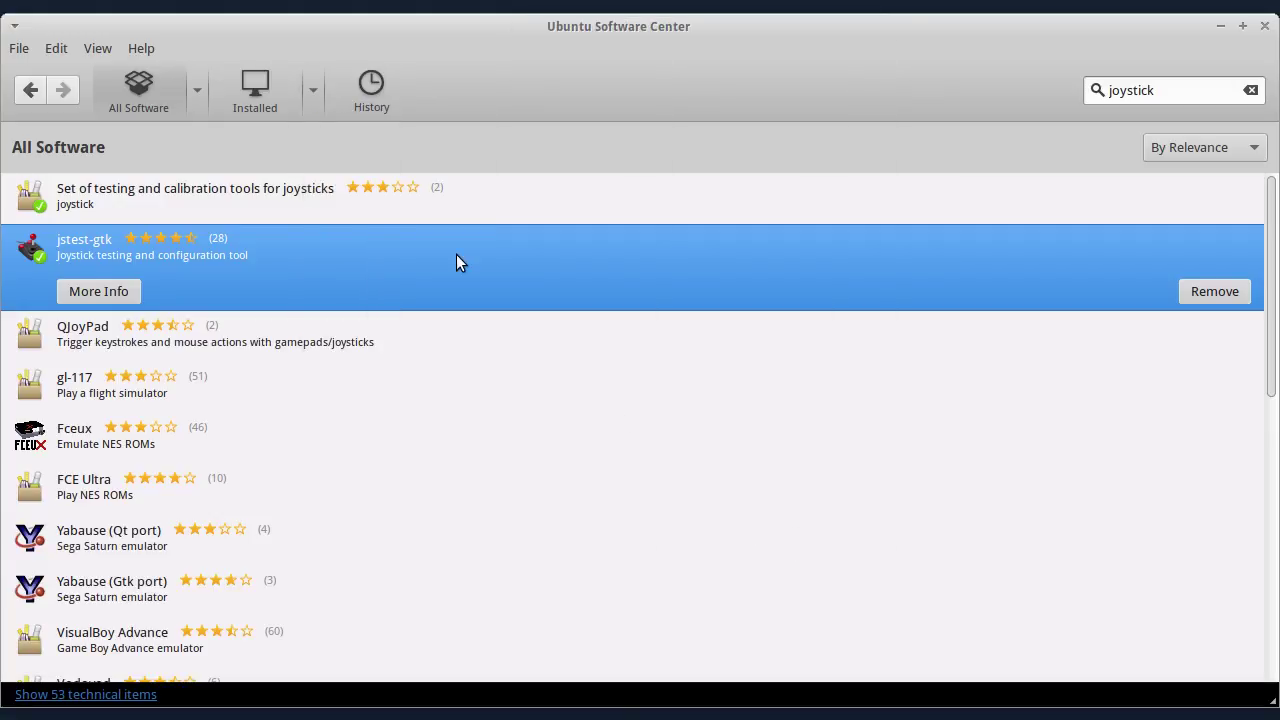